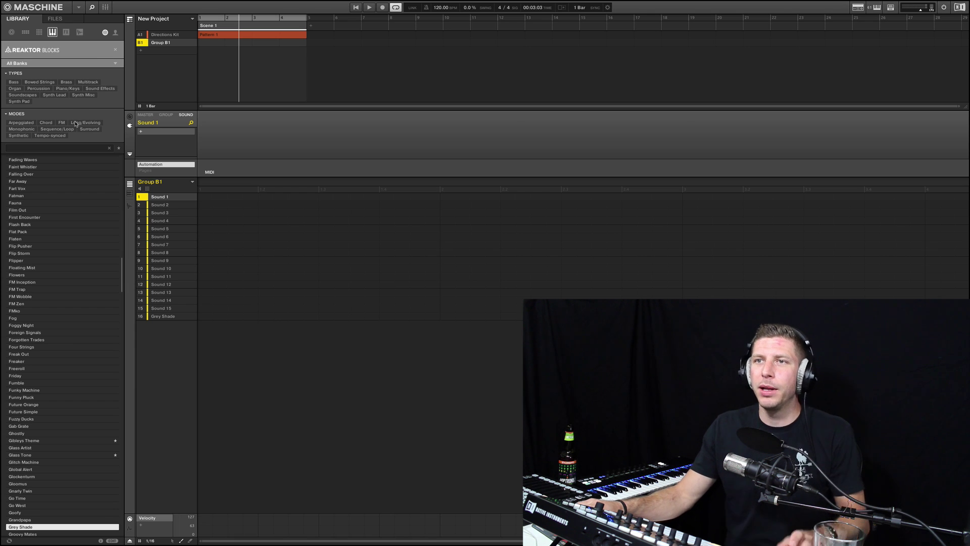
Filter the Reaktor Blocks presets to the Shift Run bank and load Bad Math
click(39, 54)
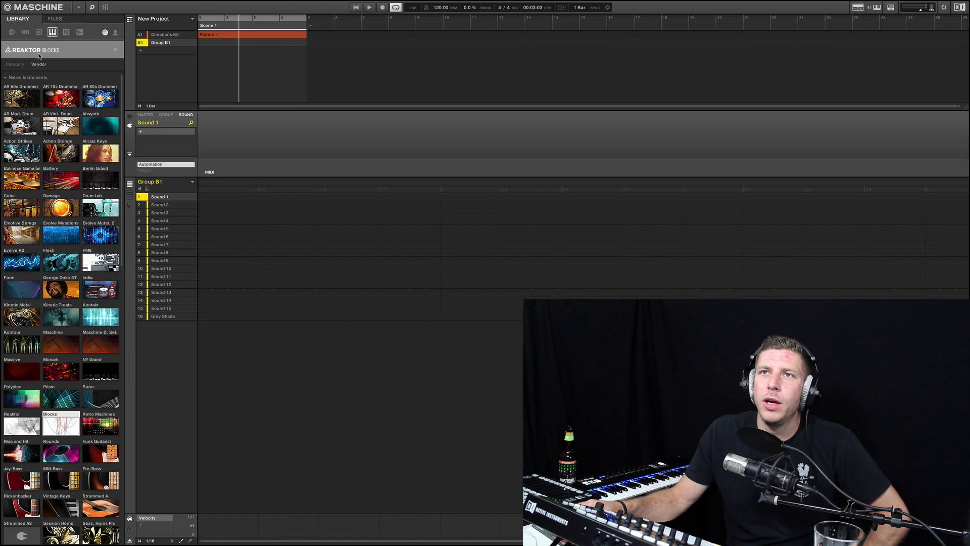
click(56, 432)
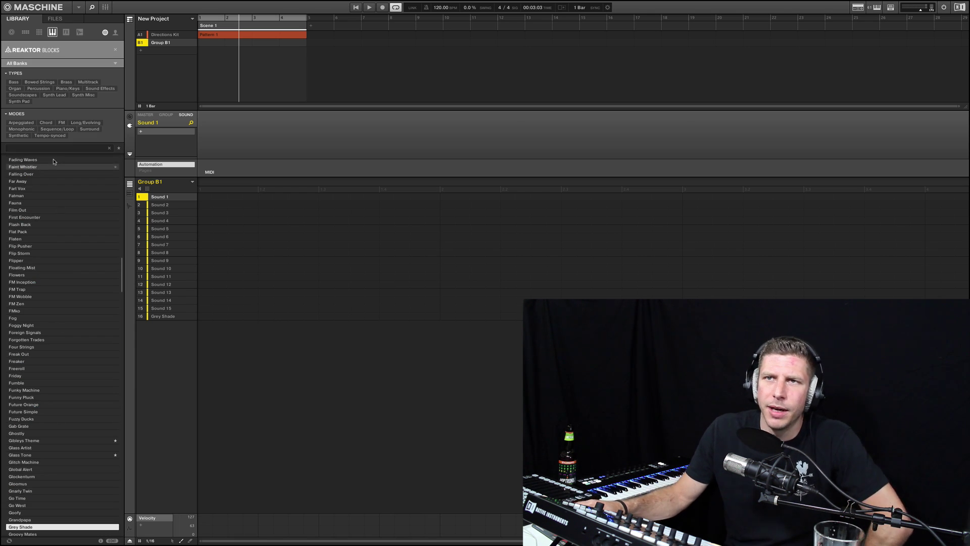
click(45, 64)
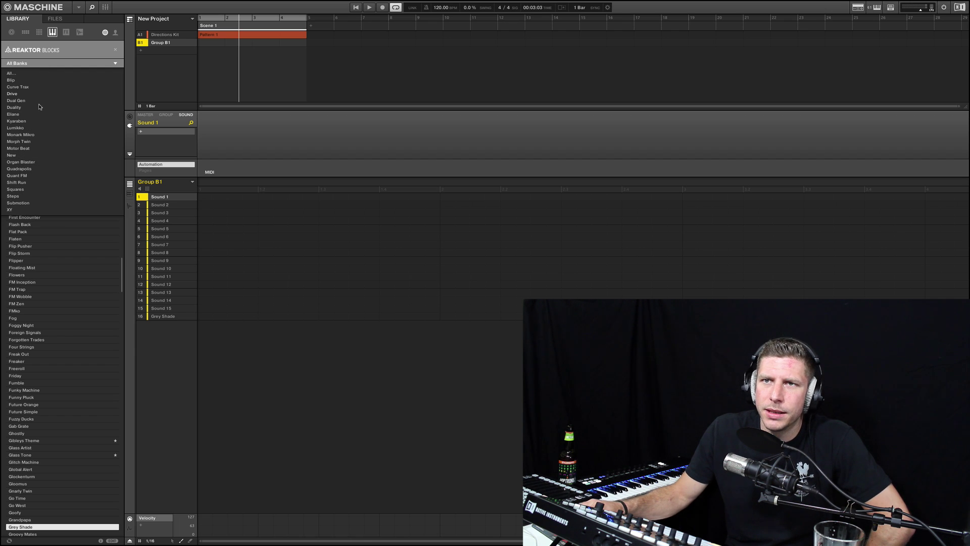
click(17, 183)
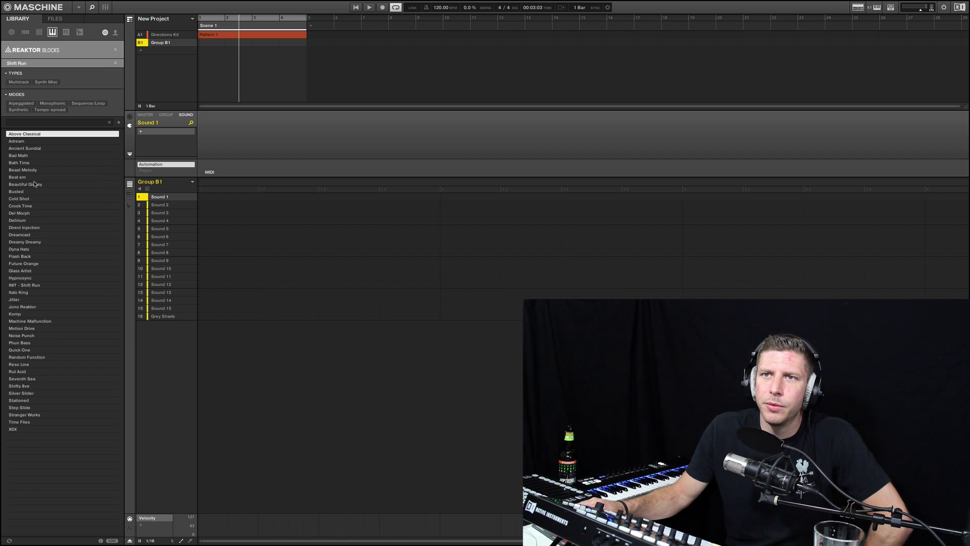
click(50, 157)
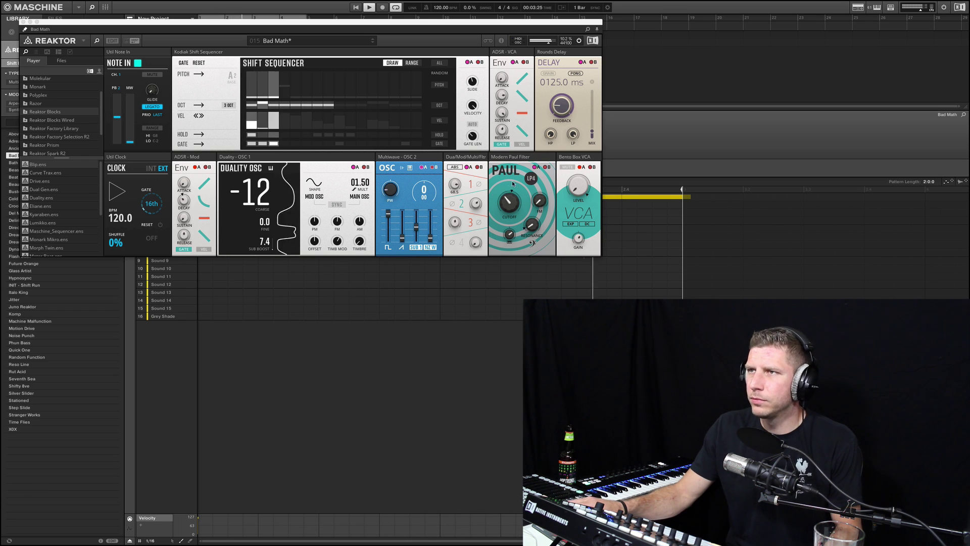
Bring the Reaktor window forward and shift it slightly left to show the Grey Shade patch
click(526, 203)
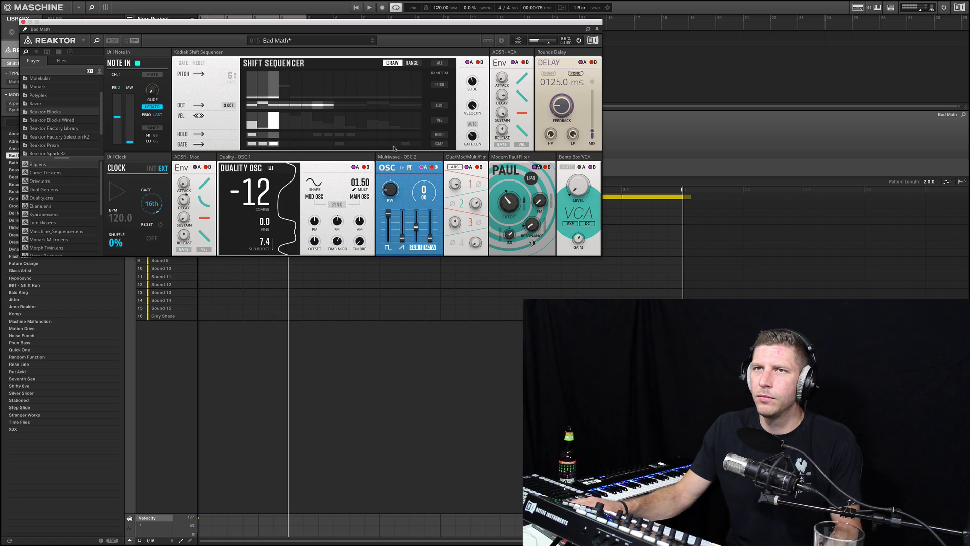
drag(186, 23, 178, 23)
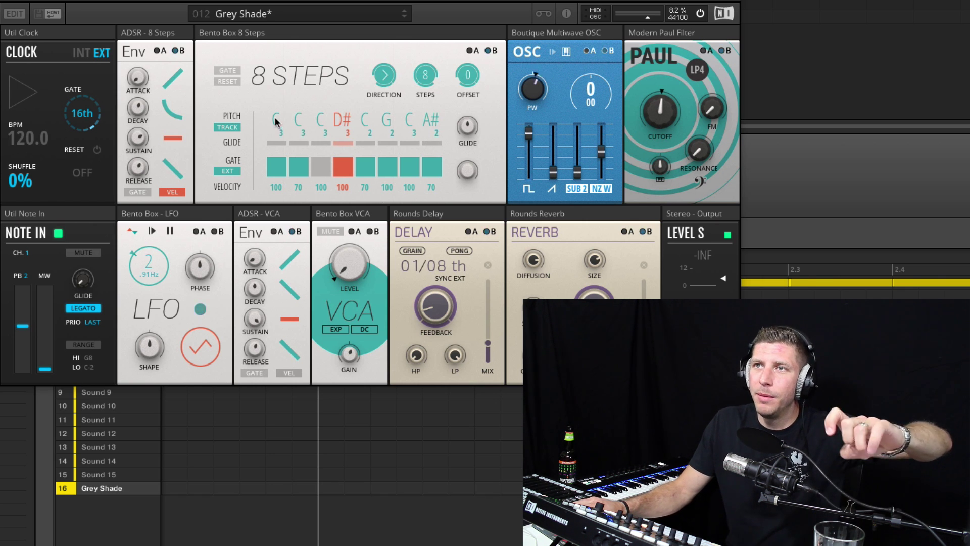
Drag the first Bento Box 8 Steps PITCH value up from C3 to D3
drag(277, 130, 289, 107)
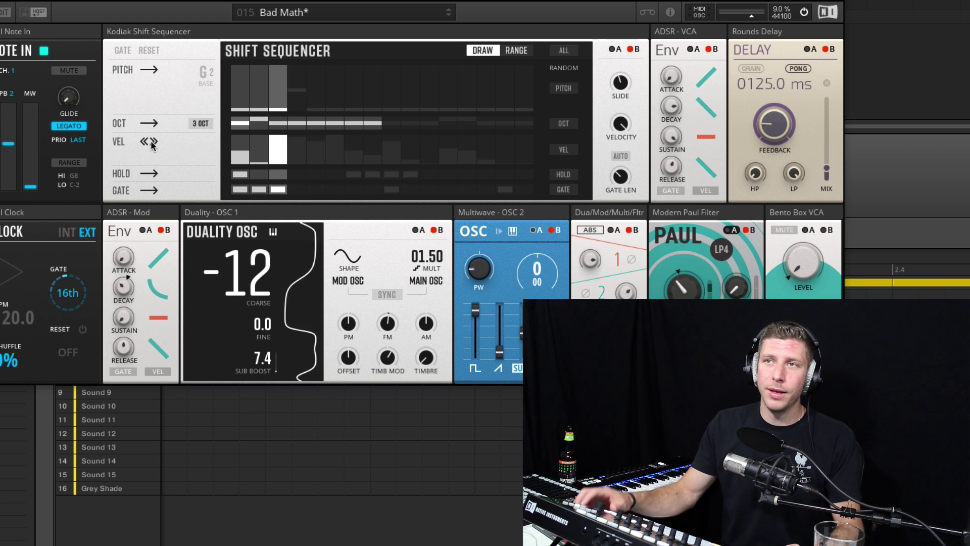
Switch the Shift Sequencer to RANGE mode for editing lane loop ranges
click(518, 52)
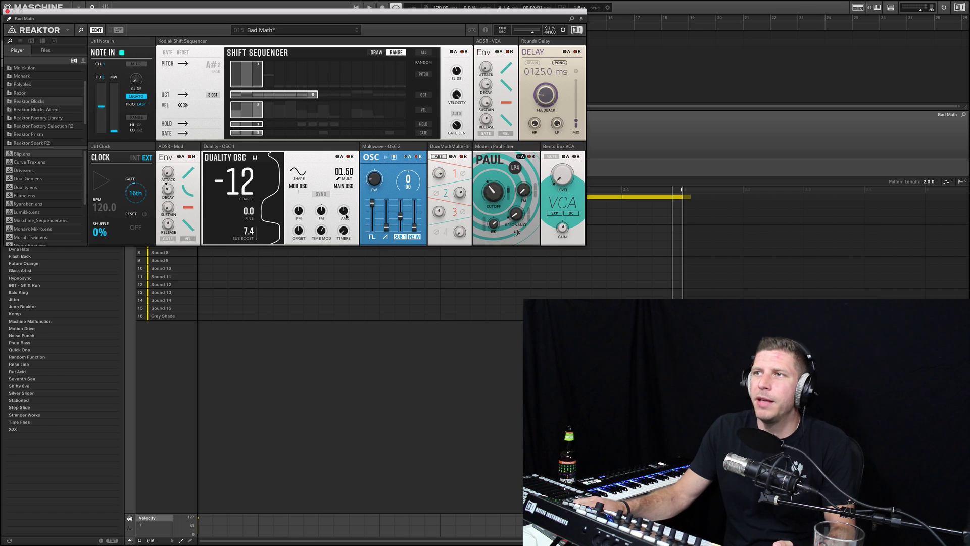
Resize the Reaktor window and open the Bad Math structure view below the panel
drag(380, 272, 684, 518)
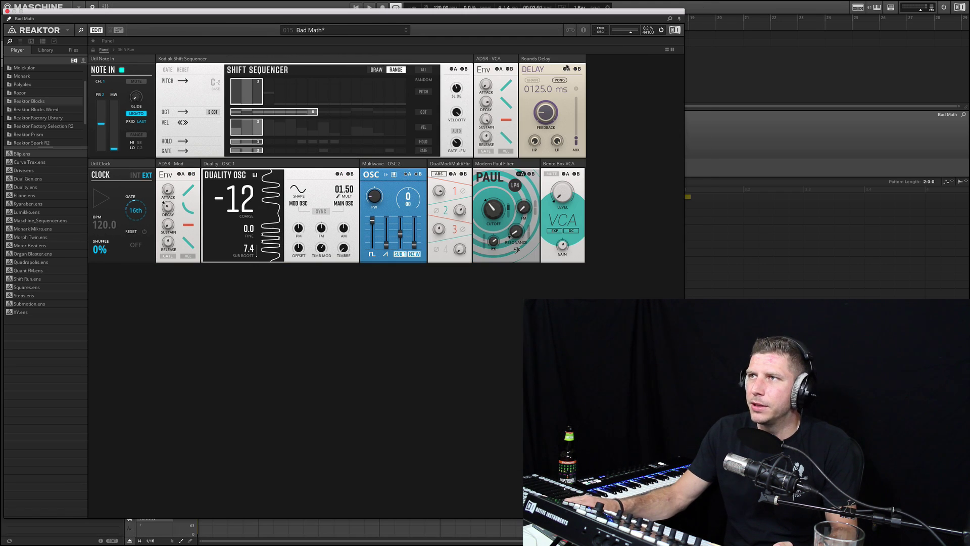
click(668, 50)
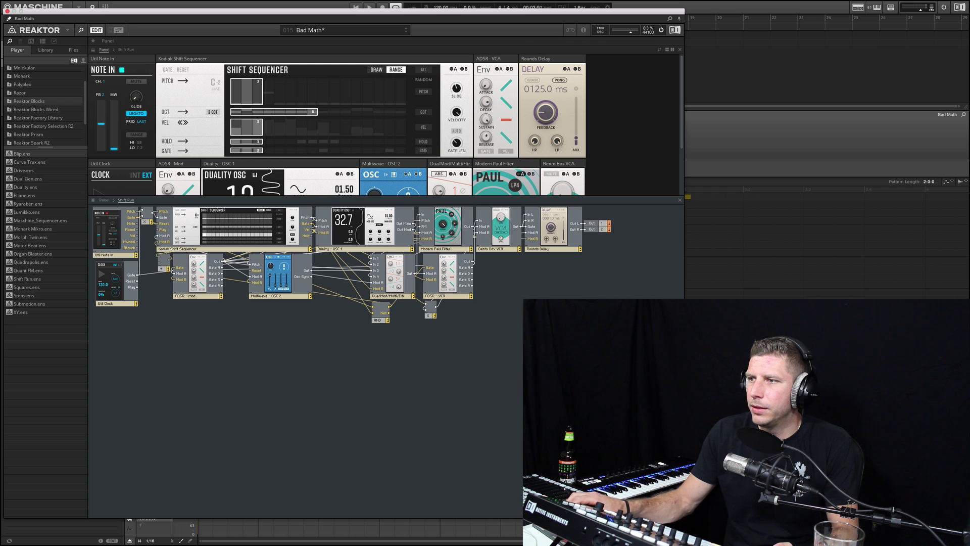
drag(685, 519, 615, 513)
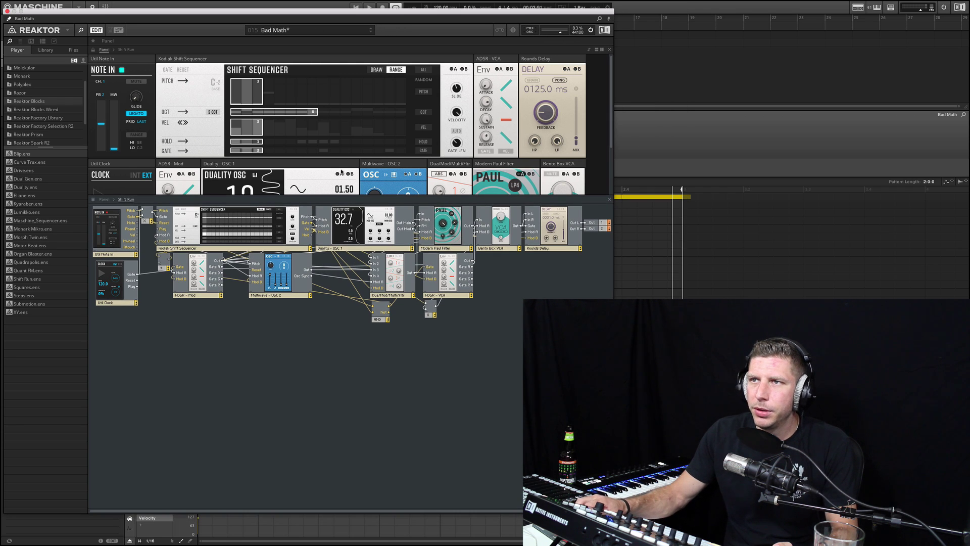
drag(340, 194, 341, 287)
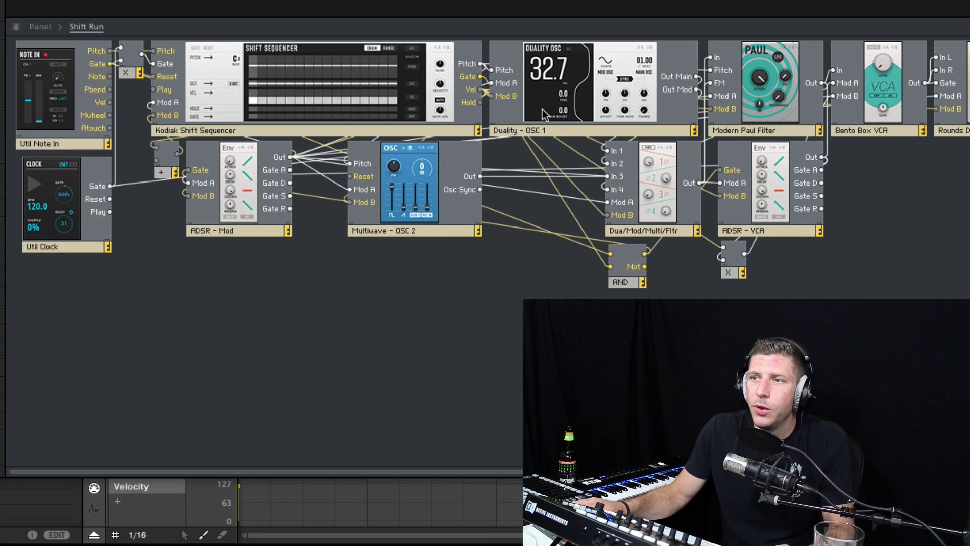
Select the Duality OSC 1 and Kodiak Shift Sequencer modules to trace their wiring, then restore the panel
click(451, 221)
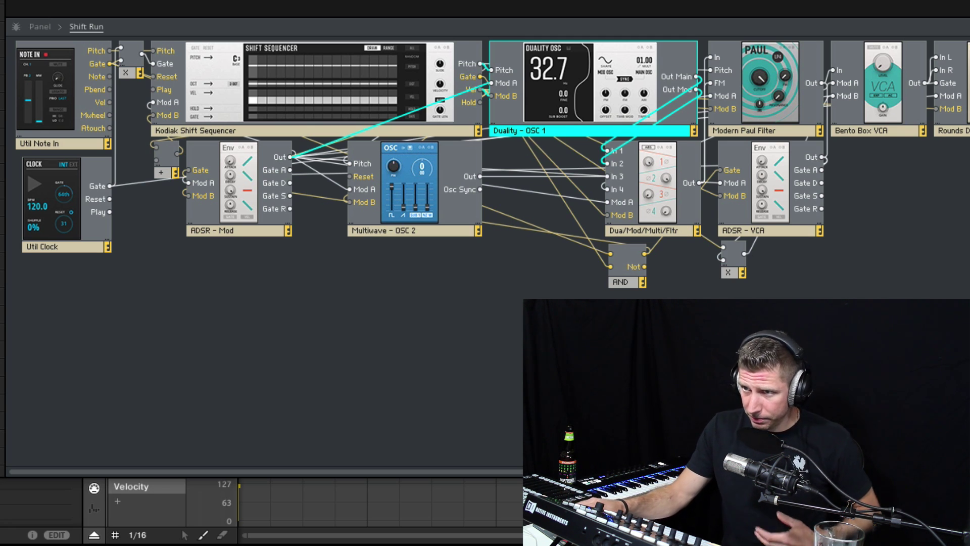
click(390, 87)
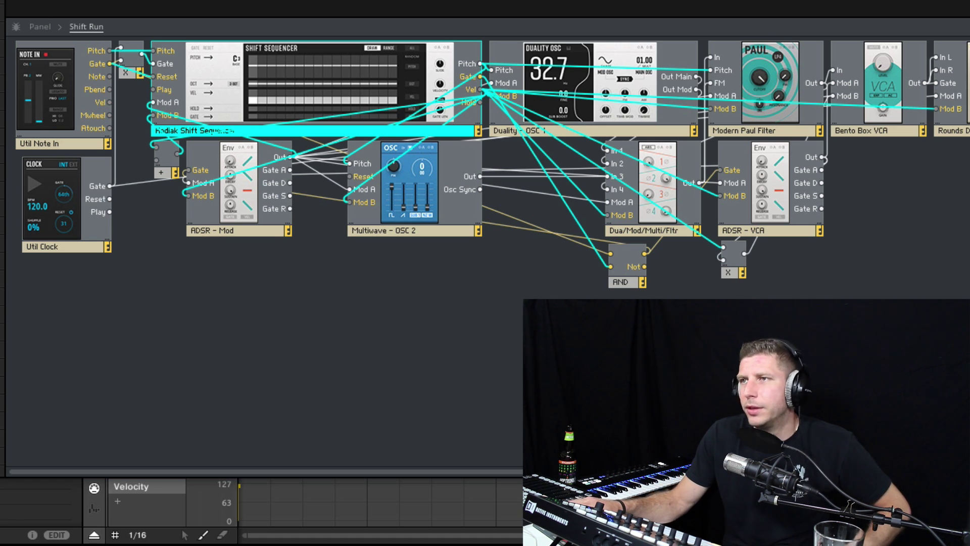
key(F4)
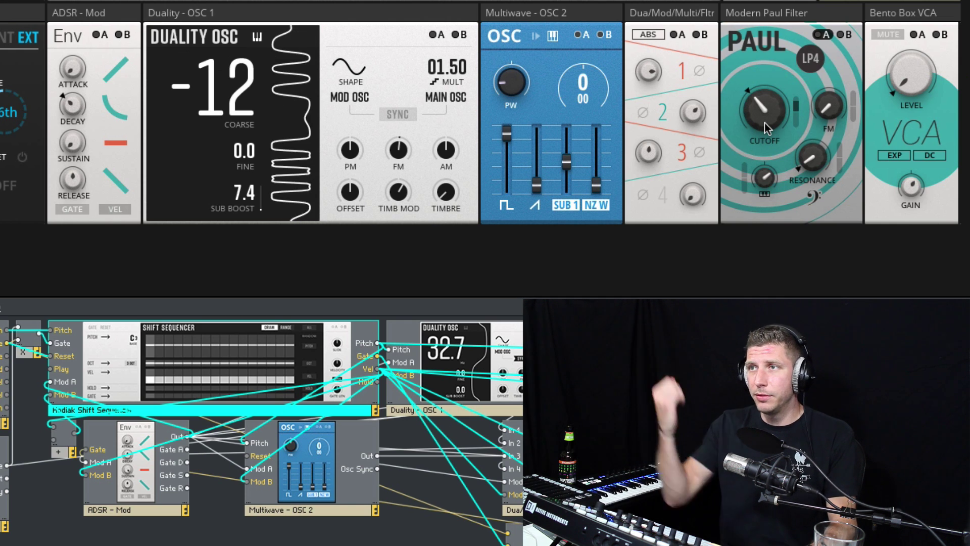
Sweep the Paul filter resonance down, up and back down, play the bass, then close the structure view
drag(811, 158, 810, 170)
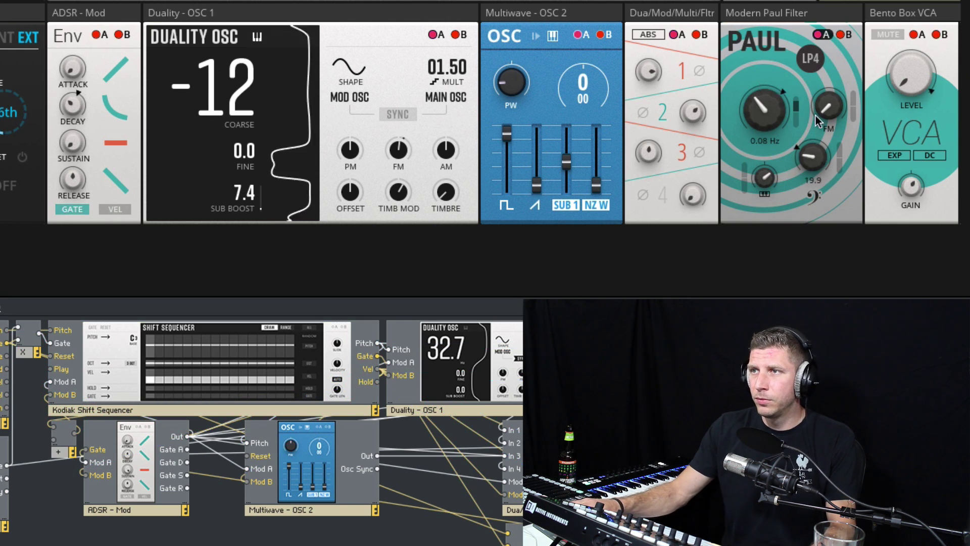
drag(807, 59, 795, 38)
drag(793, 93, 793, 166)
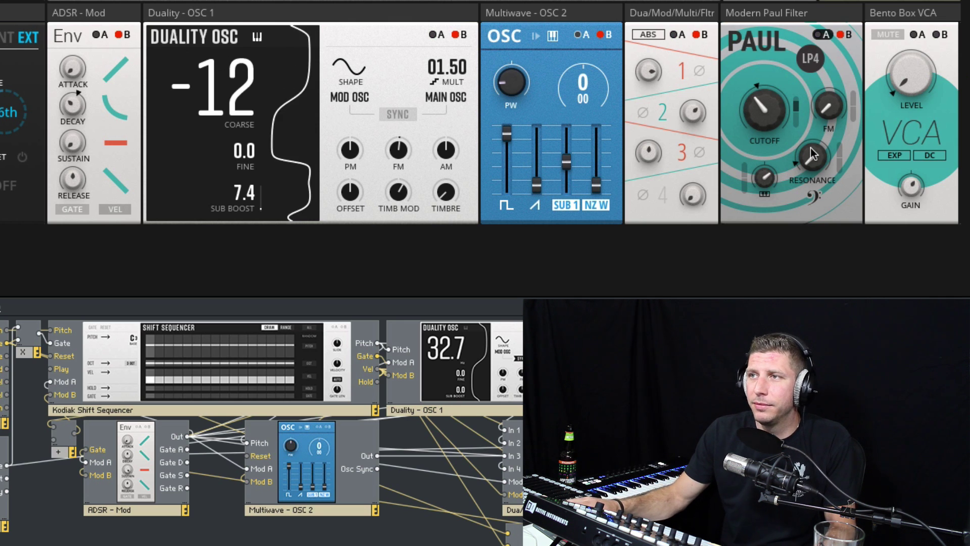
key(space)
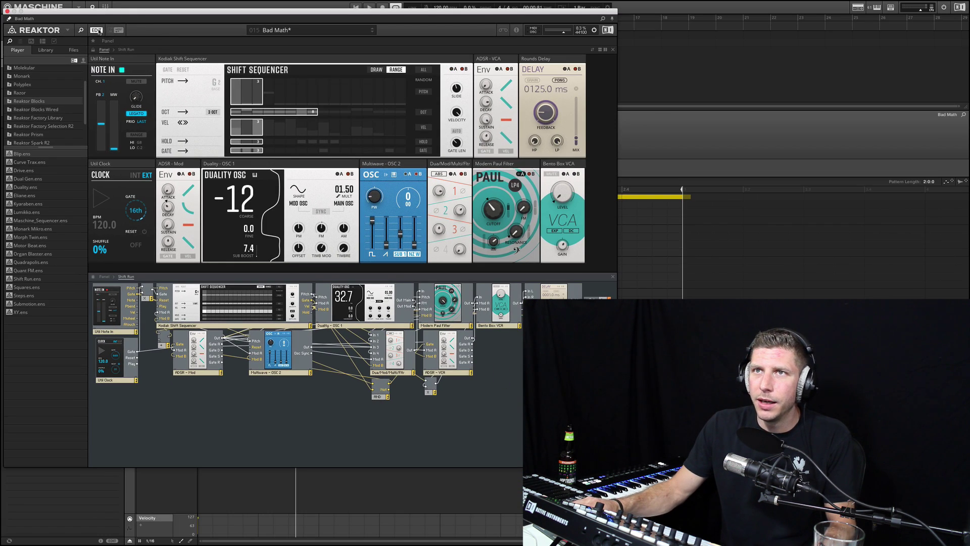
click(97, 30)
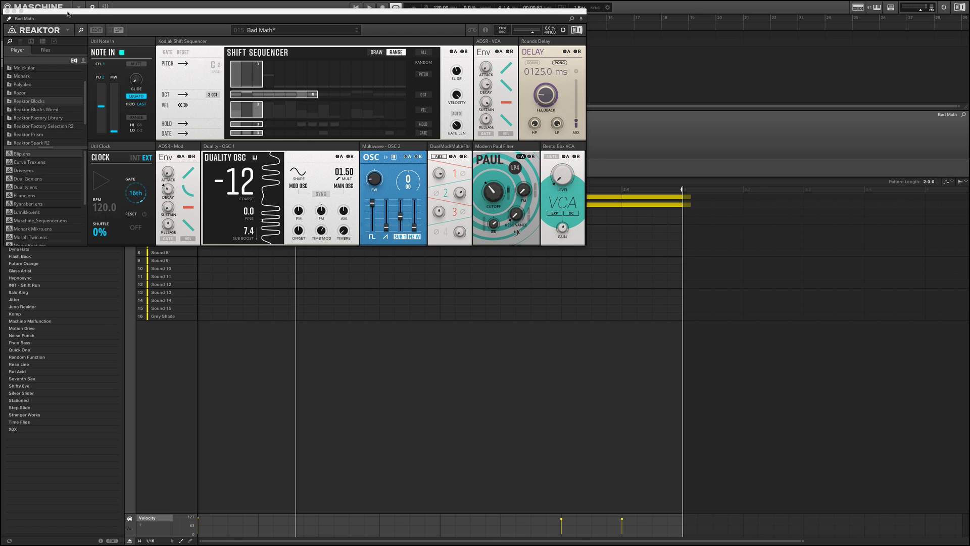
Move the Reaktor window down to uncover the Maschine arranger and start playback
drag(70, 12, 75, 215)
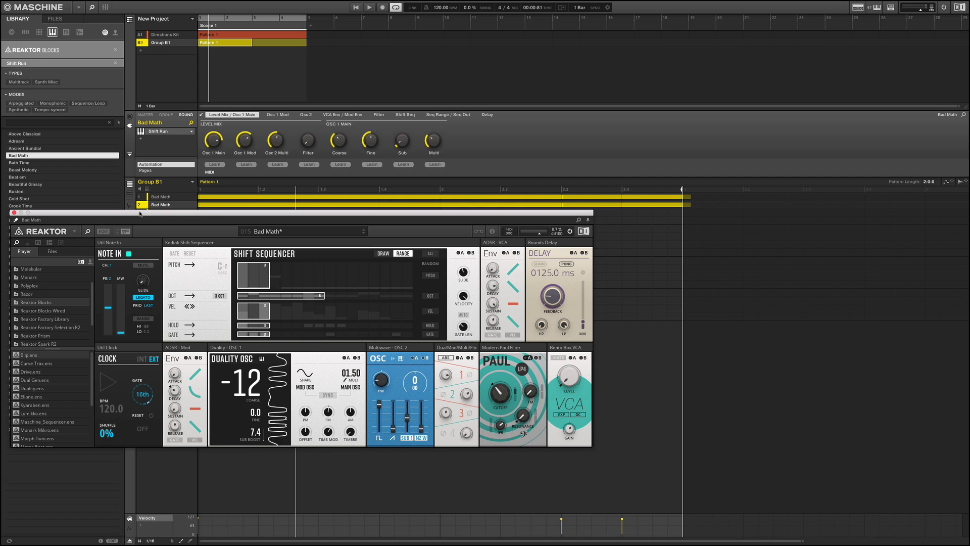
mouse_move(140, 214)
mouse_down()
mouse_move(140, 202)
mouse_move(141, 216)
mouse_up()
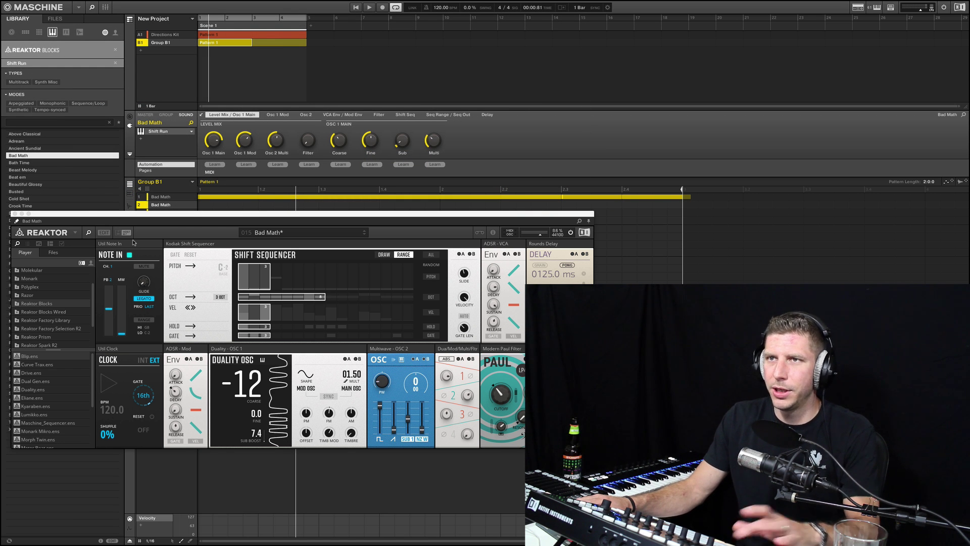
key(space)
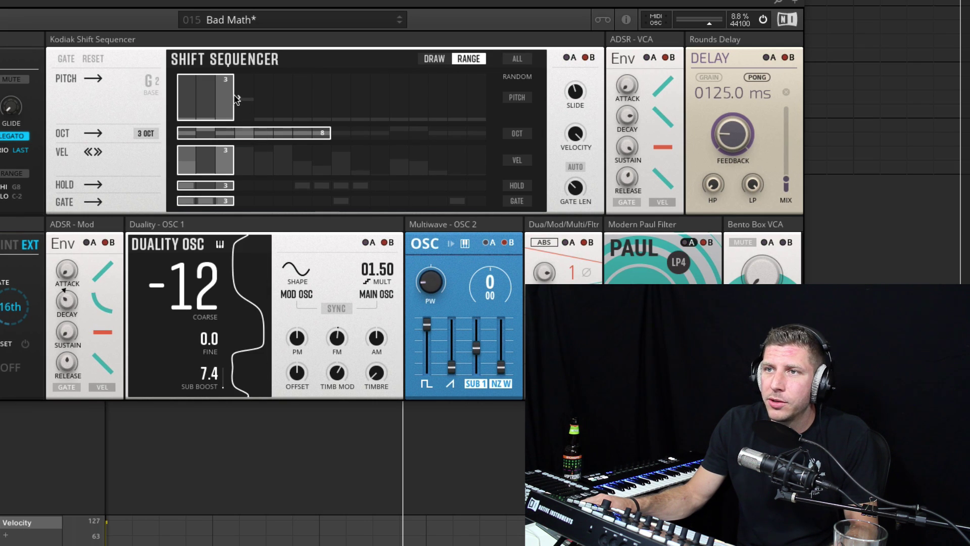
Stretch the pitch loop to 6 steps, change the base note, and lower pitch step 6
drag(255, 102, 298, 104)
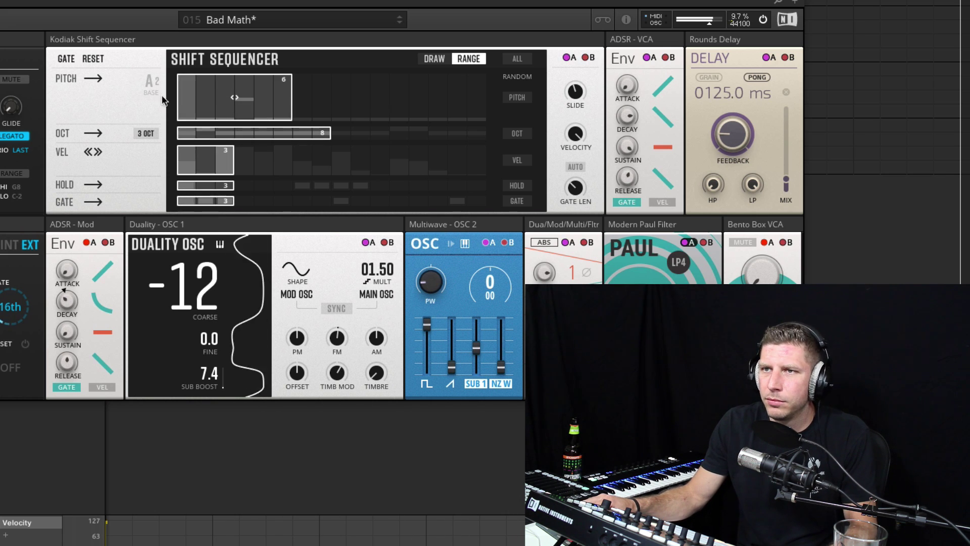
drag(161, 96, 155, 90)
click(434, 58)
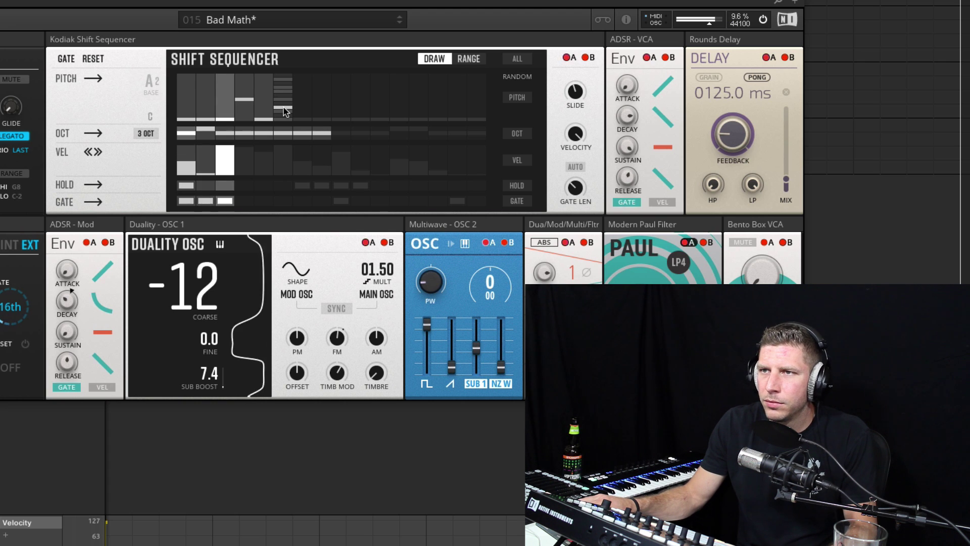
drag(284, 113, 286, 75)
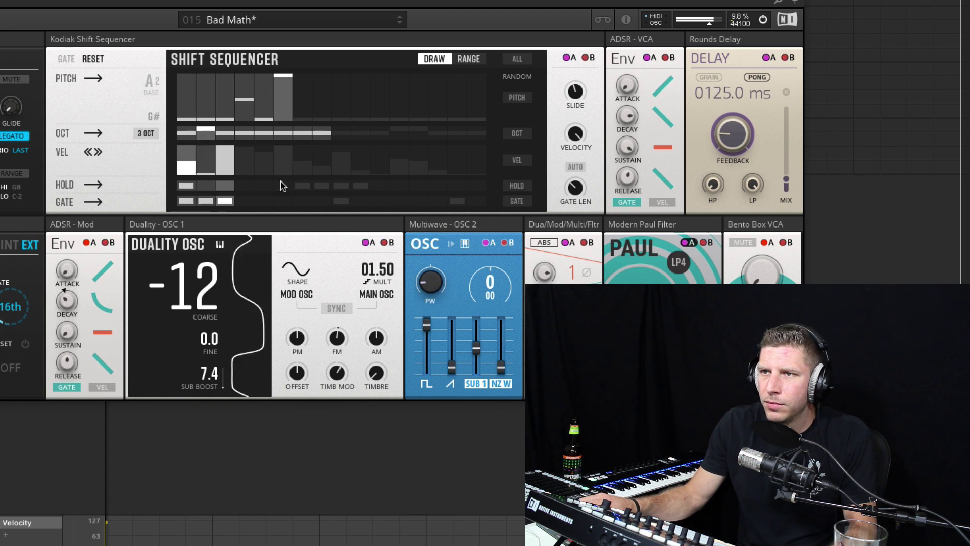
click(285, 81)
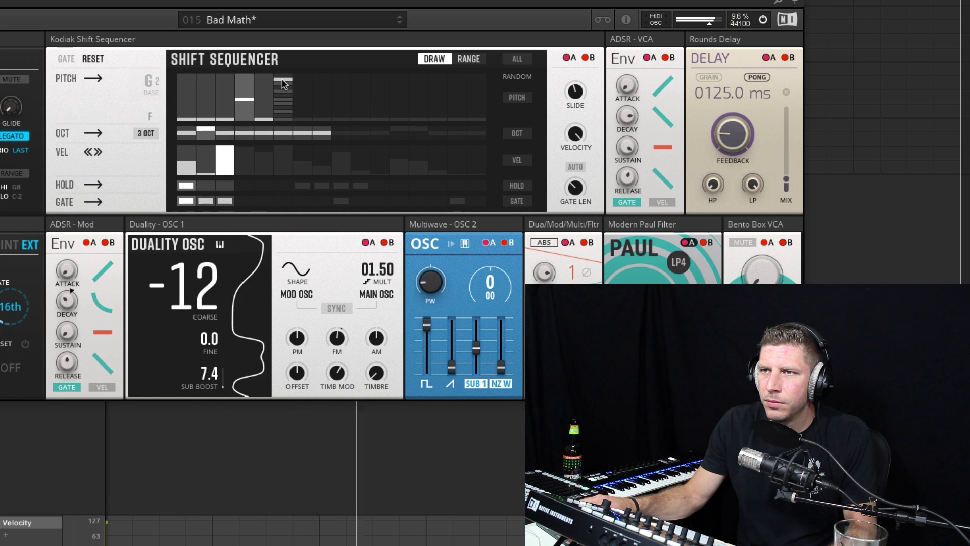
drag(283, 84, 284, 96)
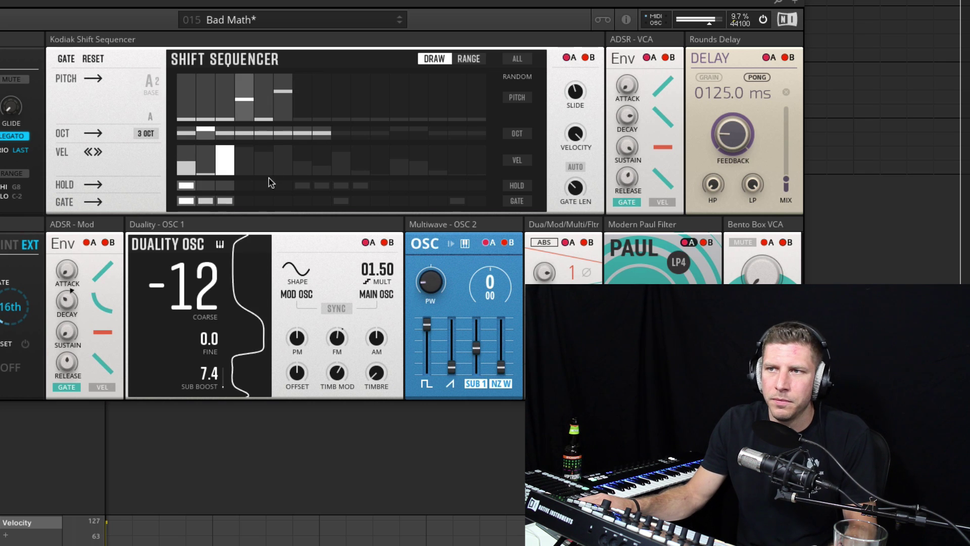
Move the OCT lane's loop later and lengthen it to 11 steps, then return to DRAW
click(463, 60)
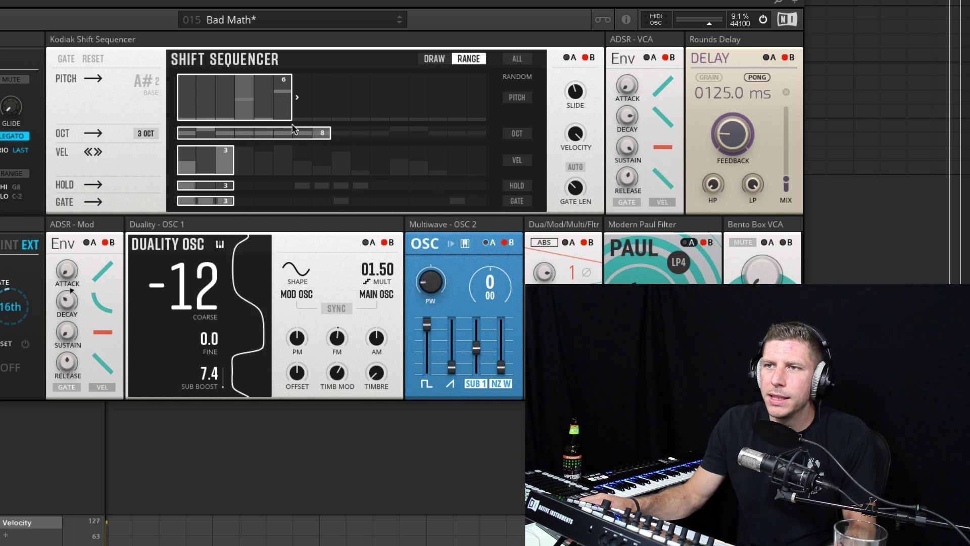
drag(283, 135, 360, 143)
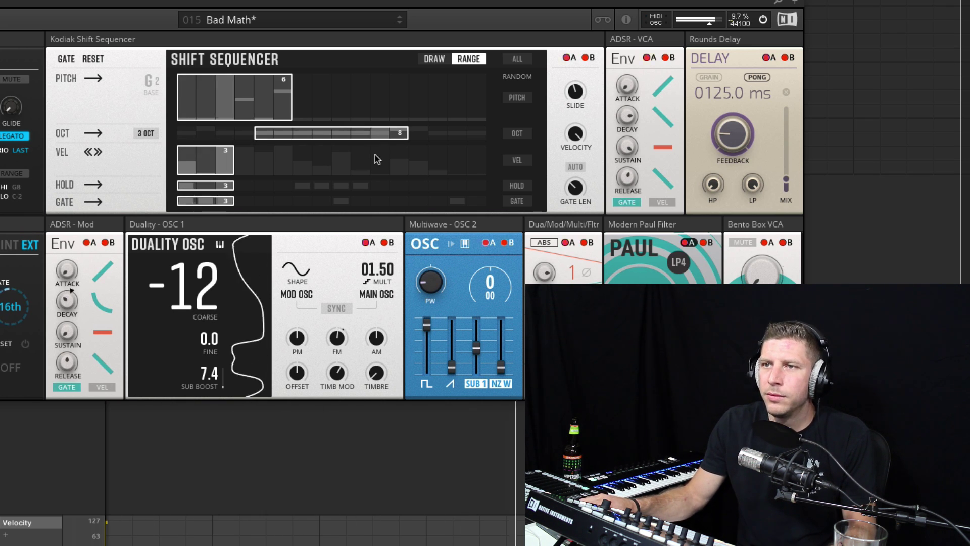
drag(263, 133, 205, 136)
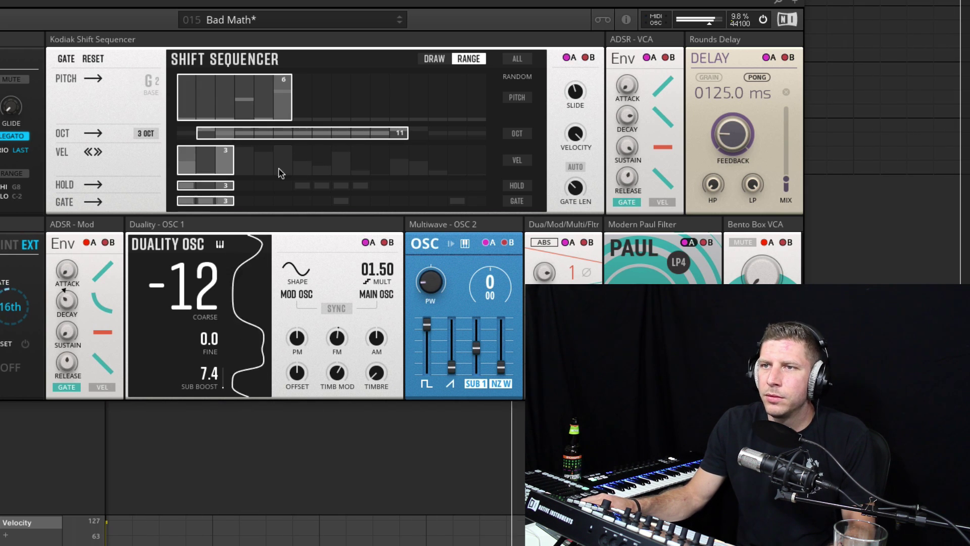
click(438, 58)
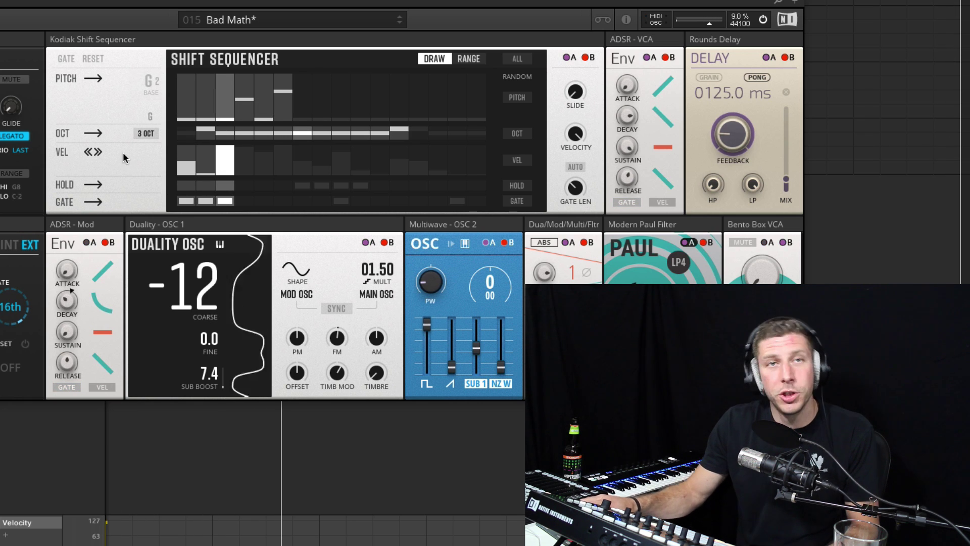
Shift the velocity lane's loop one step later using RANGE mode, then return to DRAW
click(468, 59)
drag(226, 160, 388, 175)
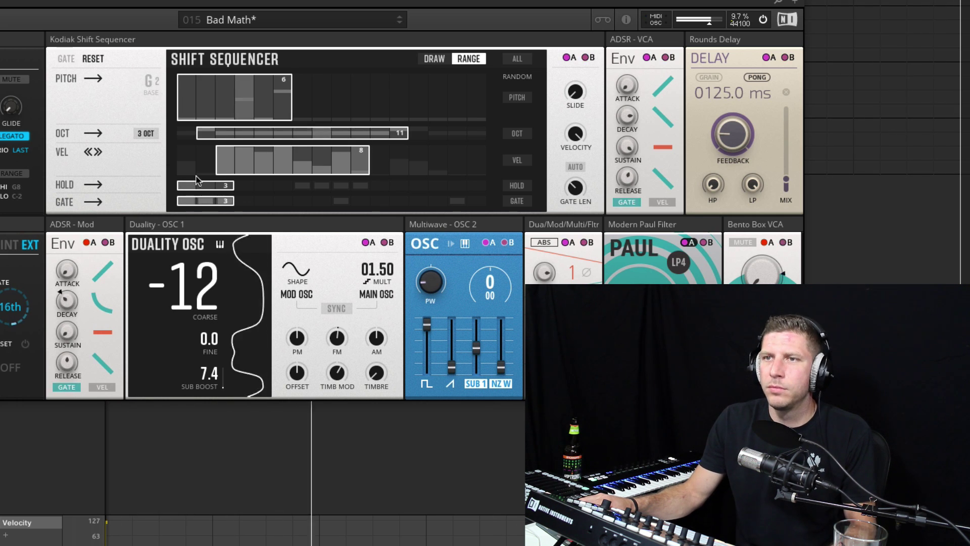
click(433, 59)
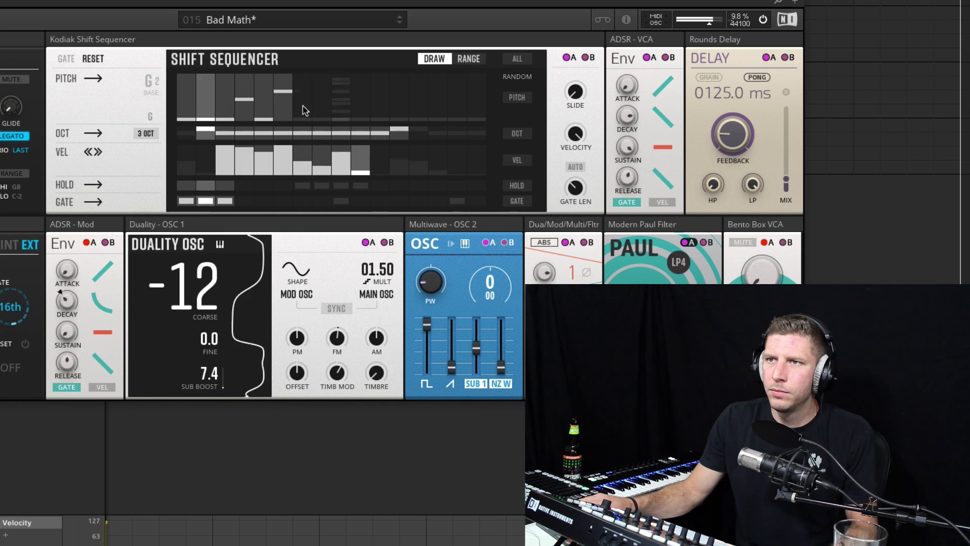
Nudge the sixth octave step and set the PITCH row to ping-pong direction
click(287, 131)
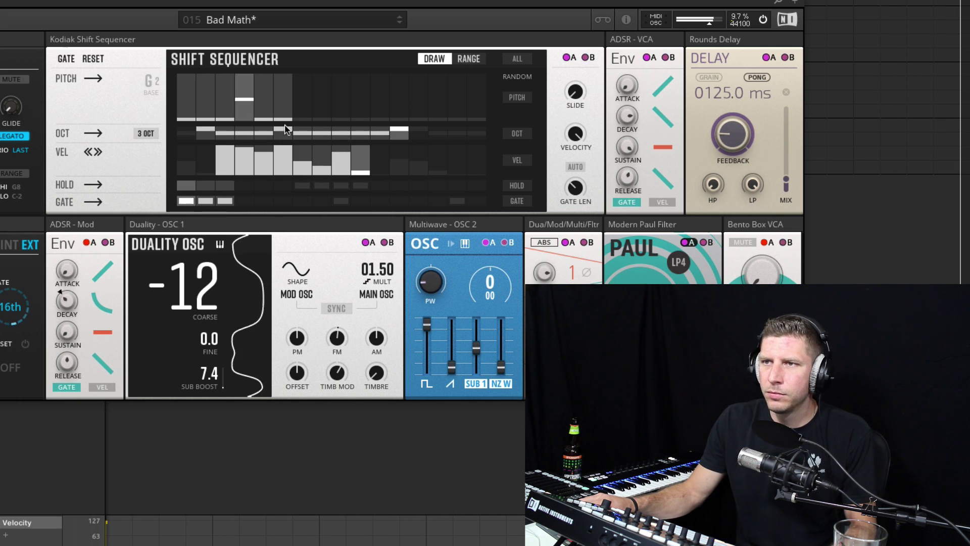
click(283, 137)
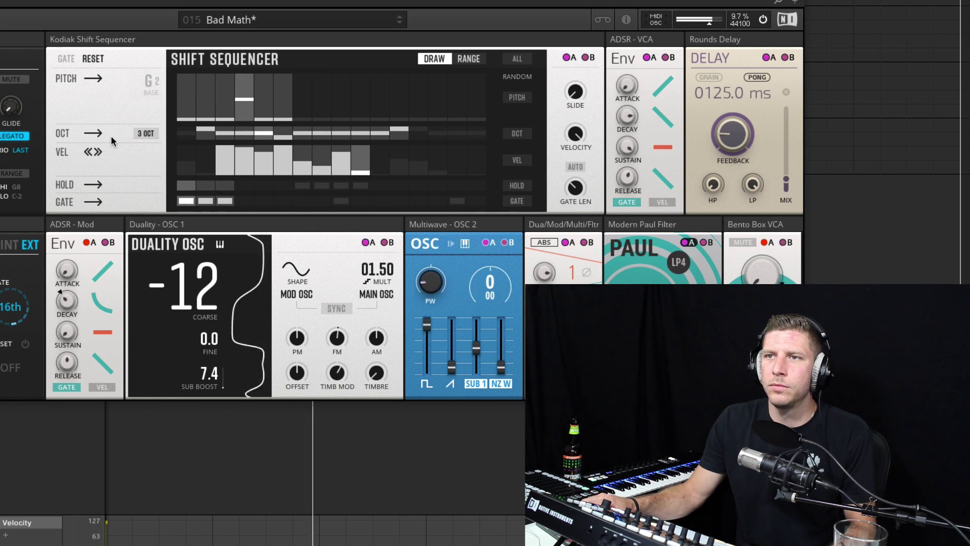
click(93, 78)
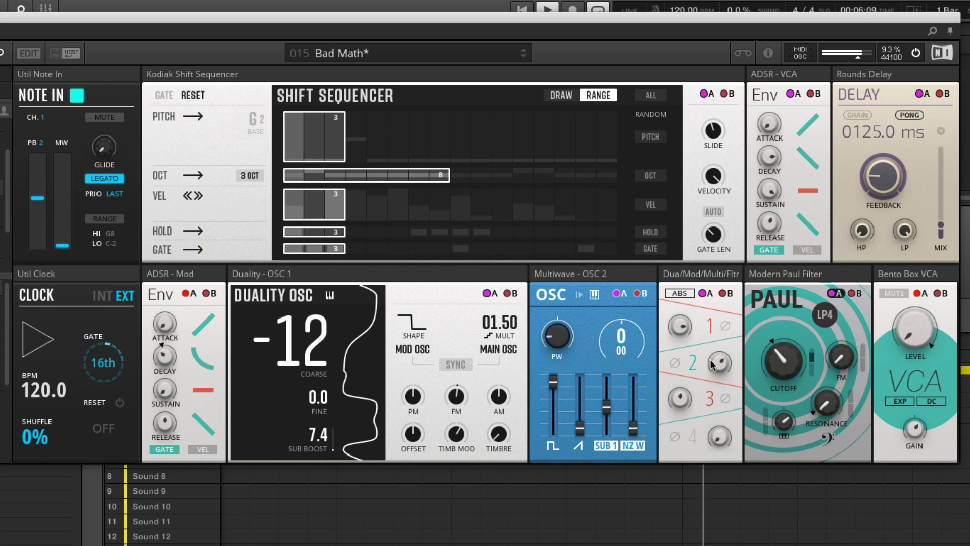
Raise modulation levels 2 and 3 to 51.1 and 55.0 and enable OSC 2 mod A
drag(713, 365, 723, 352)
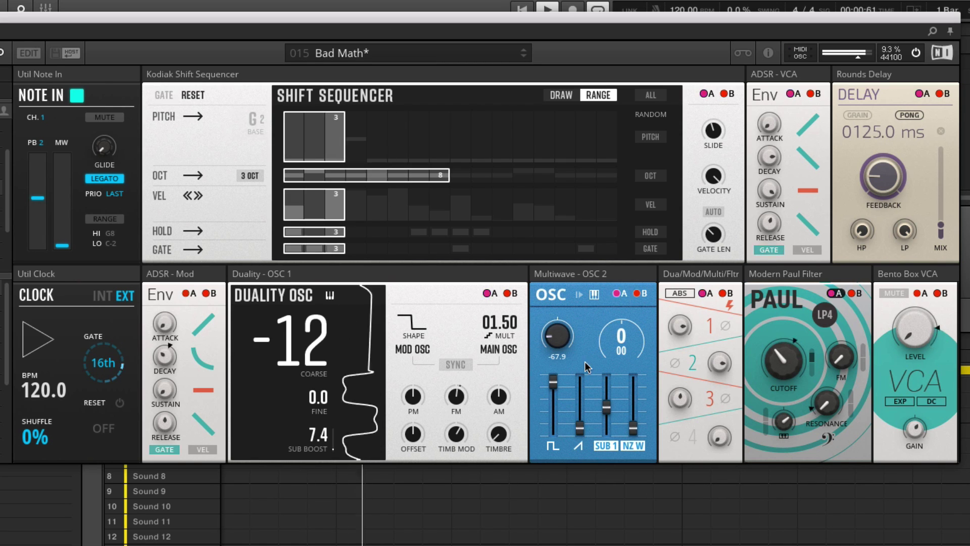
click(618, 294)
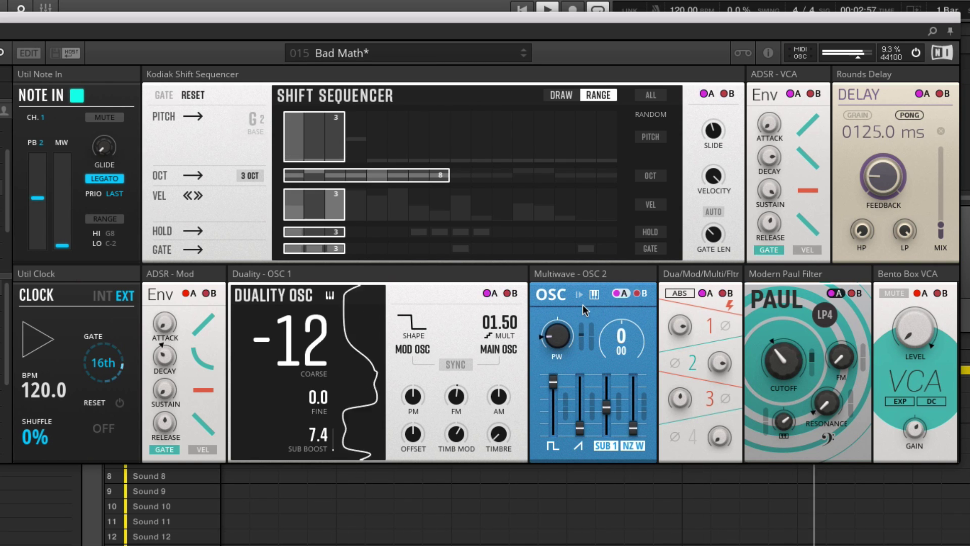
drag(687, 400, 688, 359)
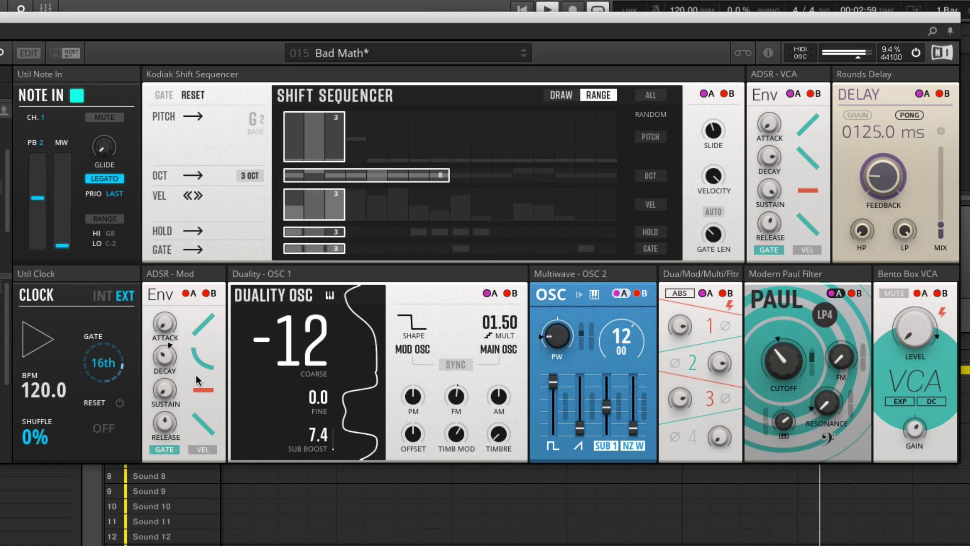
Set Duality coarse to -12, timbre mod to -49.2, and its multiplier to about 00.98
click(260, 340)
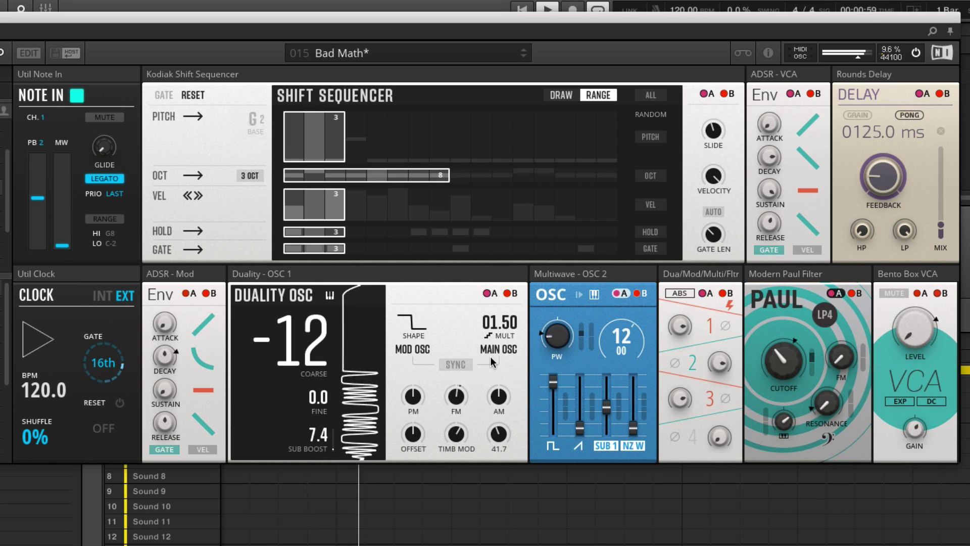
mouse_move(456, 438)
mouse_down()
mouse_move(457, 504)
mouse_move(461, 430)
mouse_up()
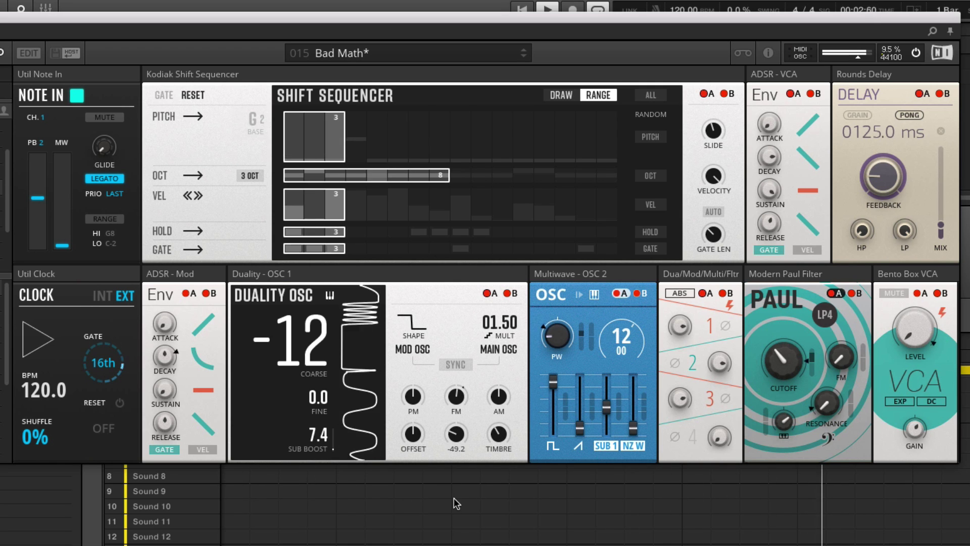
drag(501, 320, 515, 368)
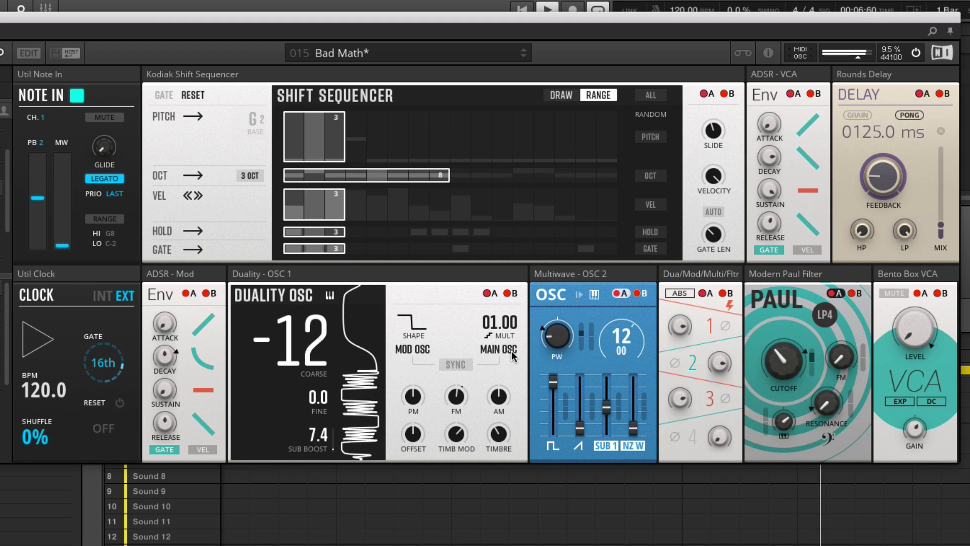
drag(514, 327, 521, 307)
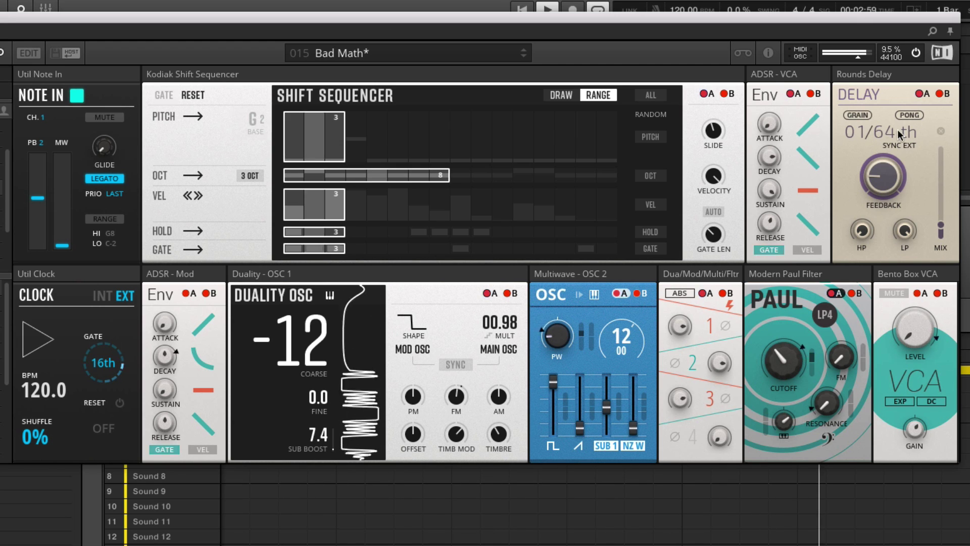
Set the Rounds Delay time to a synced 02/16 th and push its MIX level up
drag(860, 131, 863, 116)
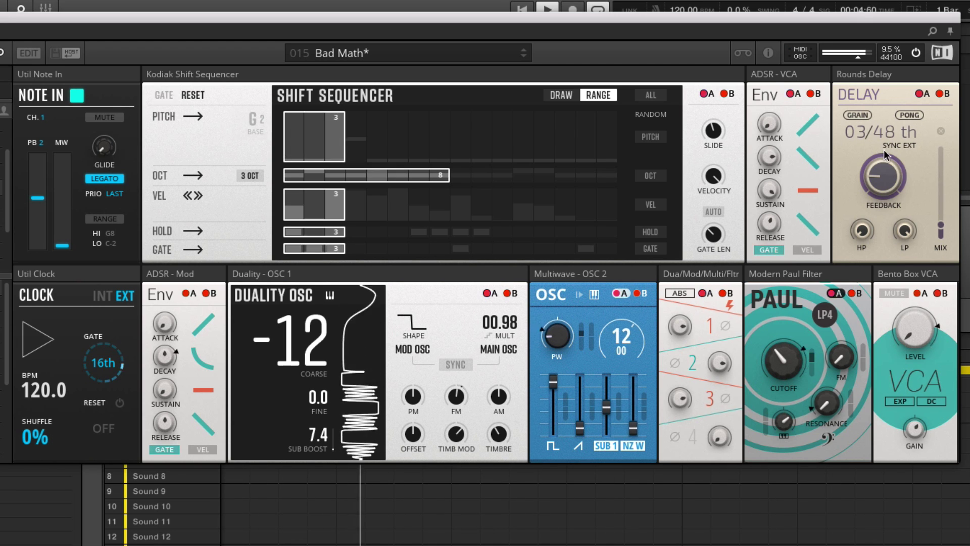
drag(884, 150, 894, 210)
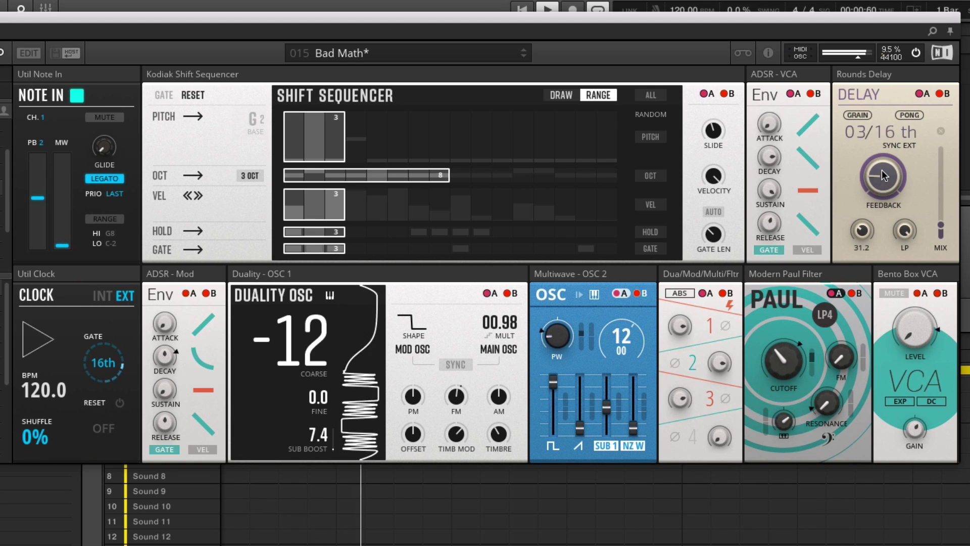
drag(863, 130, 862, 137)
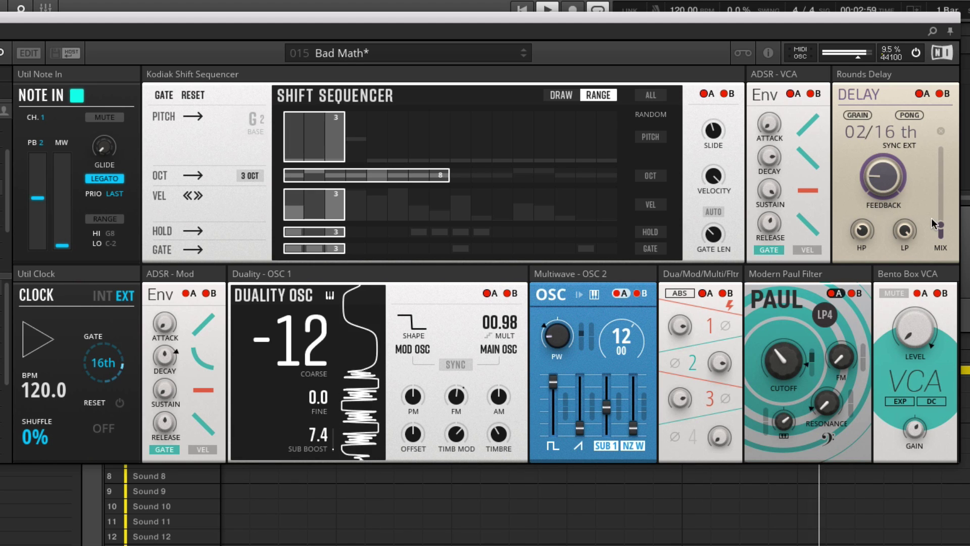
drag(943, 225, 944, 212)
drag(791, 359, 794, 421)
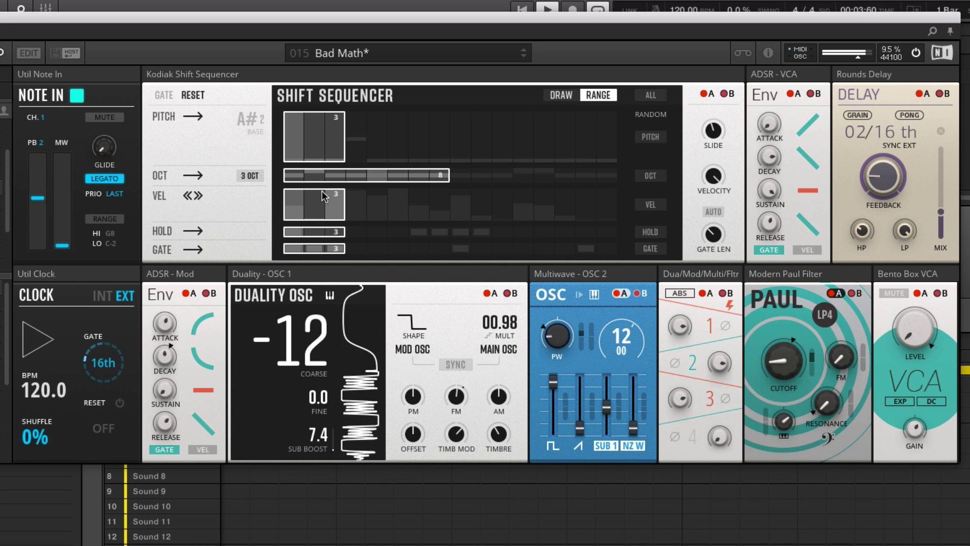
Move the VEL, OCT, PITCH, HOLD and GATE loop ranges to different start steps along the grid
drag(323, 190, 410, 200)
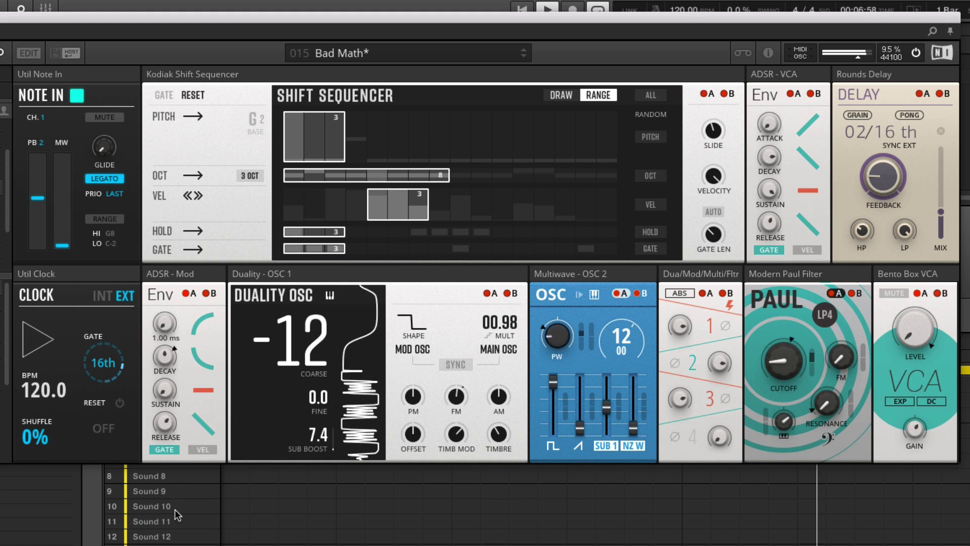
drag(351, 177, 423, 177)
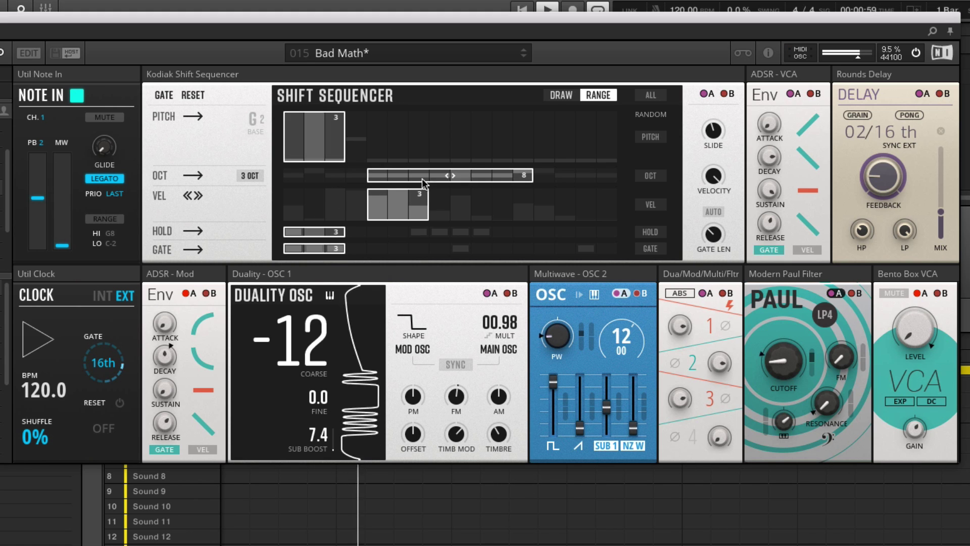
drag(324, 138, 373, 135)
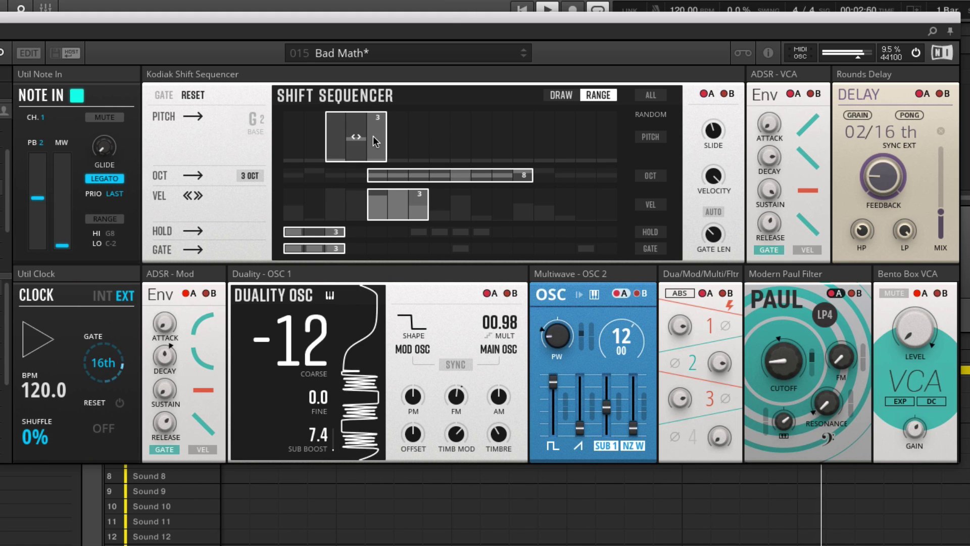
drag(319, 229, 419, 229)
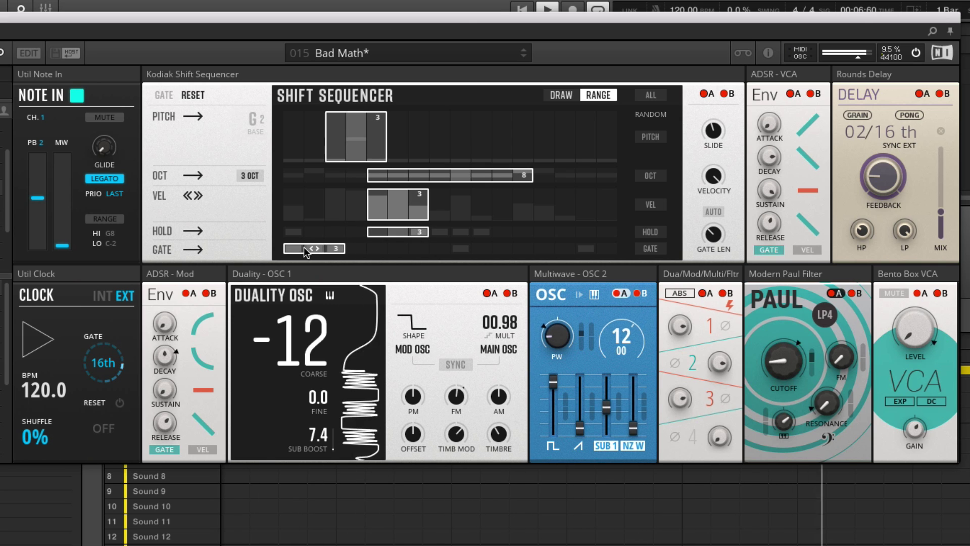
drag(304, 247, 340, 249)
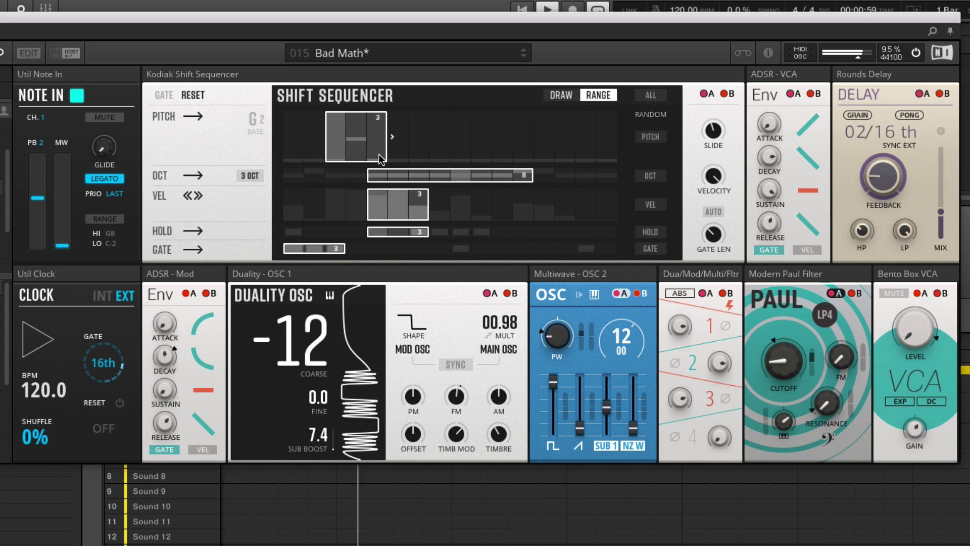
drag(417, 172, 329, 172)
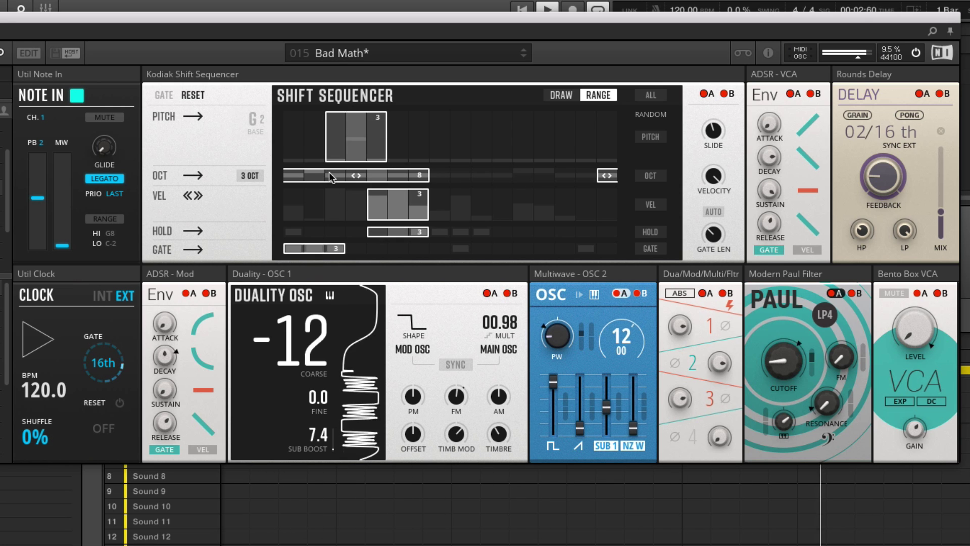